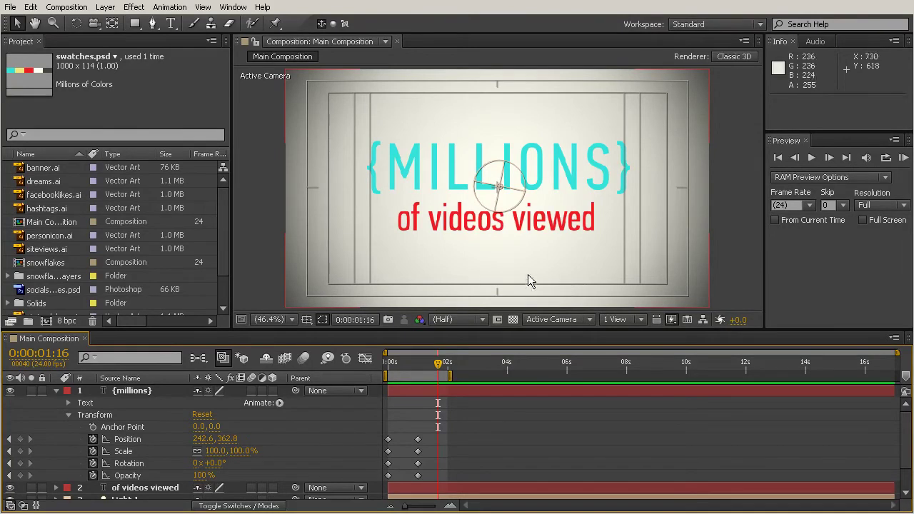
# Select the stainedglass.ai vector file (165 × 165) in the Project panel
pyautogui.moveTo(218, 235)
pyautogui.mouseDown()
pyautogui.moveTo(222, 261)
pyautogui.moveTo(225, 236)
pyautogui.moveTo(224, 251)
pyautogui.mouseUp()
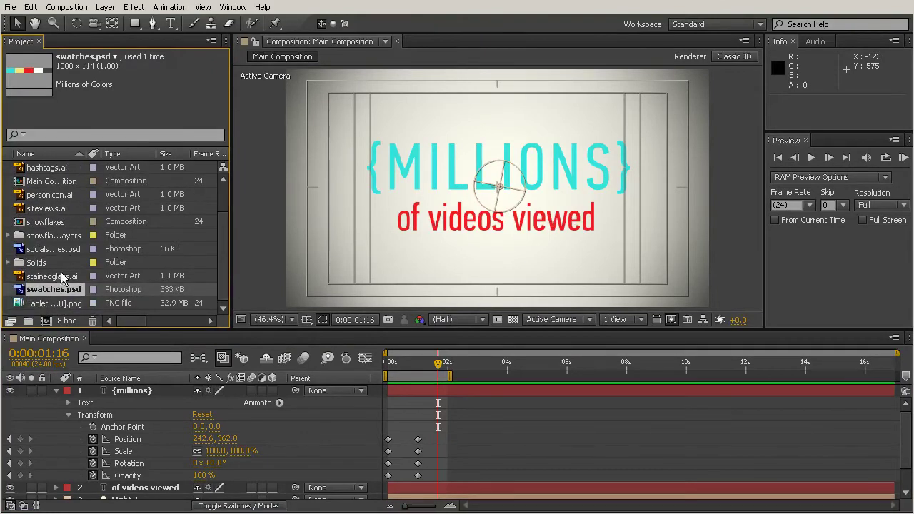
pyautogui.click(52, 276)
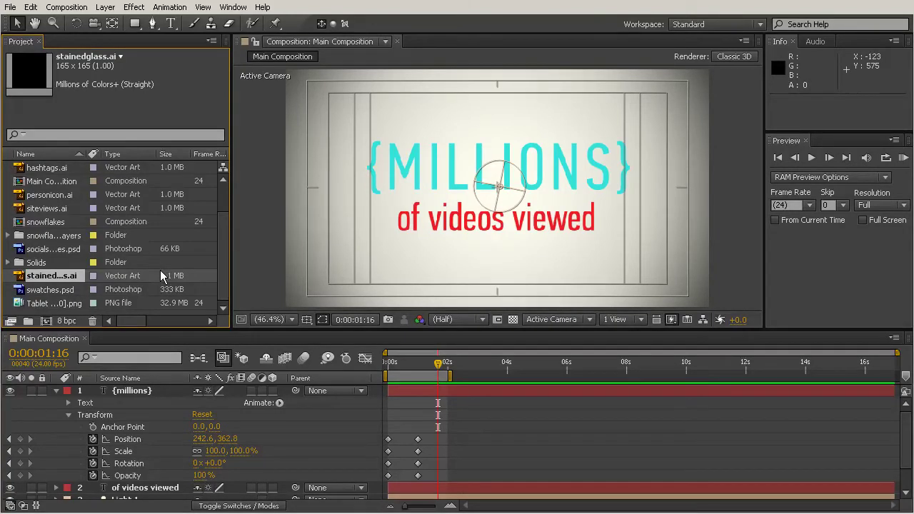
# Create a new 1280×720, 24 fps, 17-second composition named 'stained glass'
pyautogui.click(46, 320)
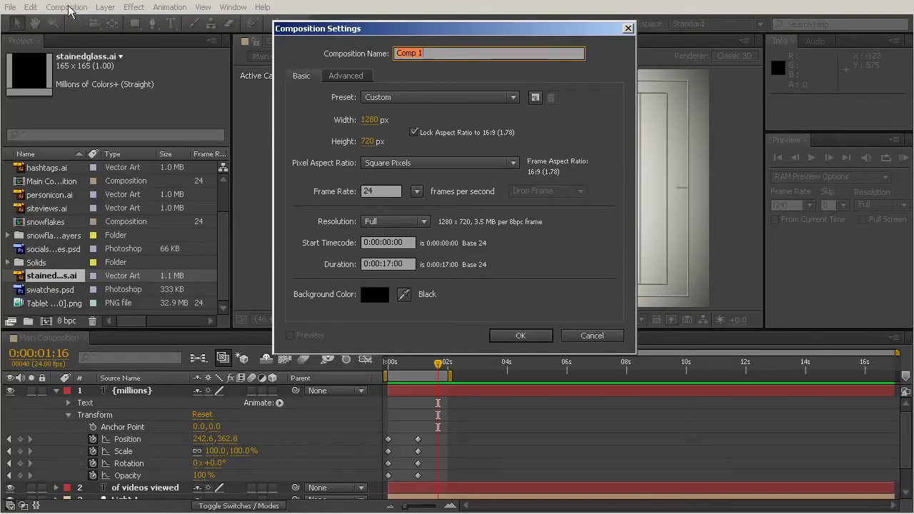
pyautogui.moveTo(500, 29); pyautogui.dragTo(509, 68)
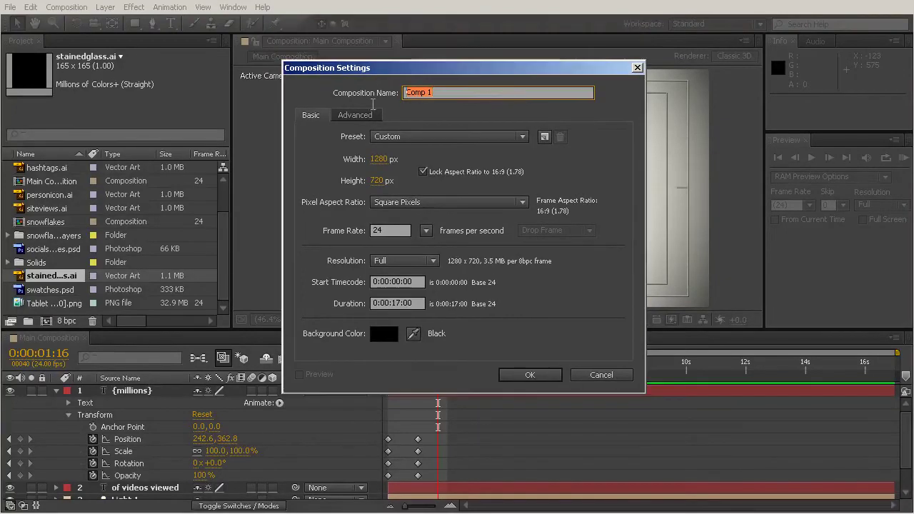
pyautogui.write('sta')
pyautogui.write('ined glass')
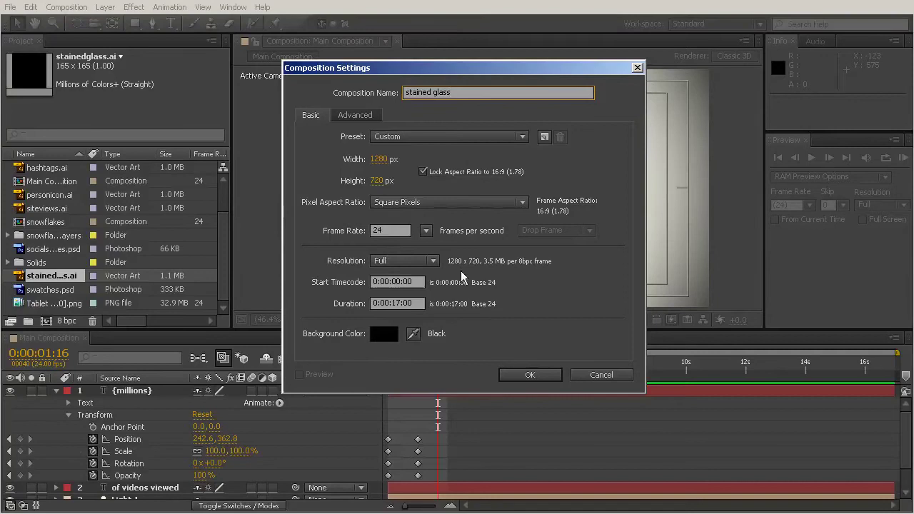
pyautogui.click(530, 375)
pyautogui.moveTo(521, 329); pyautogui.dragTo(535, 372)
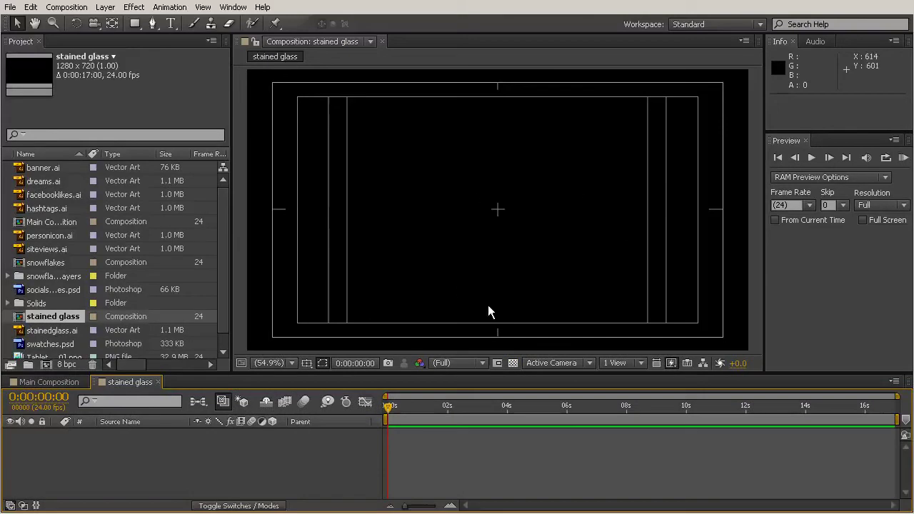
# Return to the stained glass composition timeline and select stainedglass.ai in the project
pyautogui.click(71, 384)
pyautogui.click(126, 384)
pyautogui.click(72, 383)
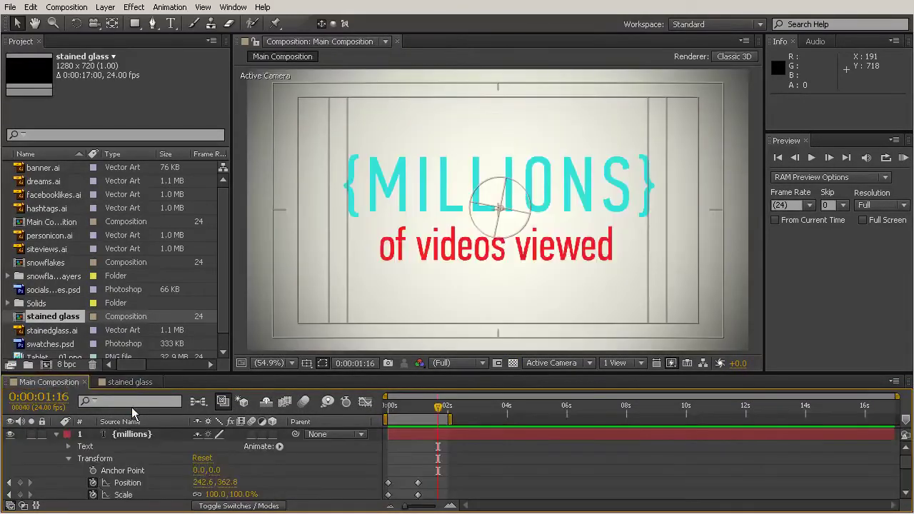
pyautogui.click(138, 384)
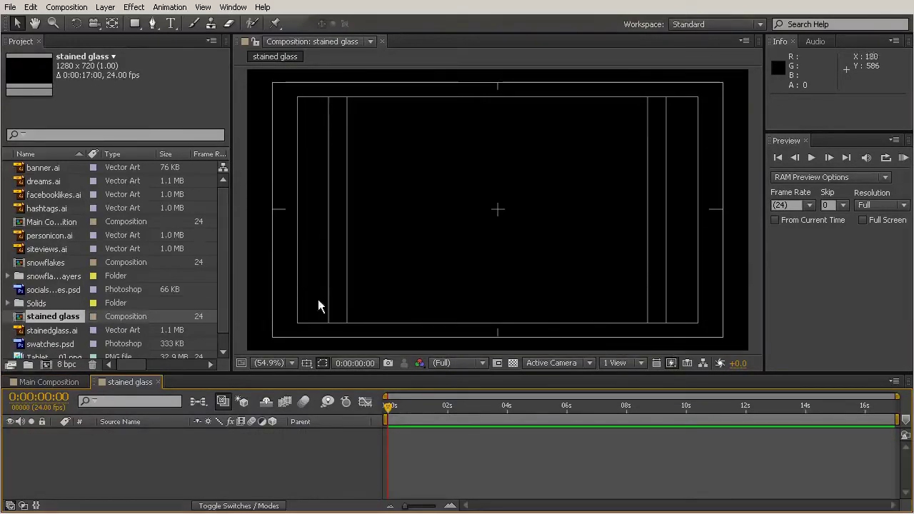
pyautogui.click(48, 335)
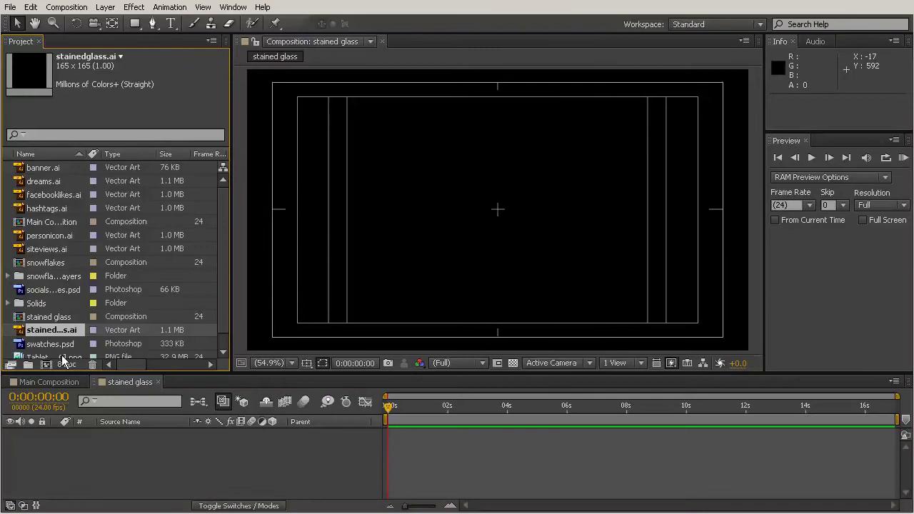
# Place stainedglass.ai into the stained glass comp and show the transparency grid
pyautogui.moveTo(48, 330); pyautogui.dragTo(531, 186)
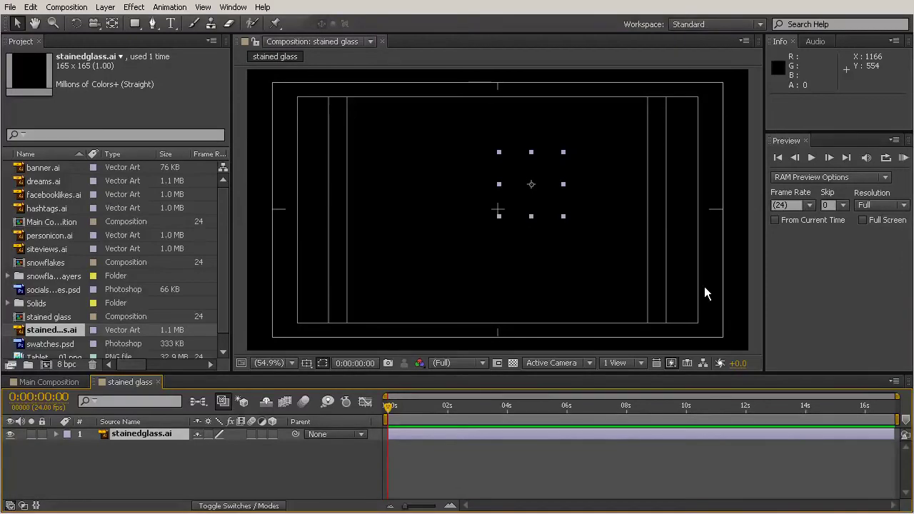
pyautogui.moveTo(552, 174); pyautogui.dragTo(531, 176)
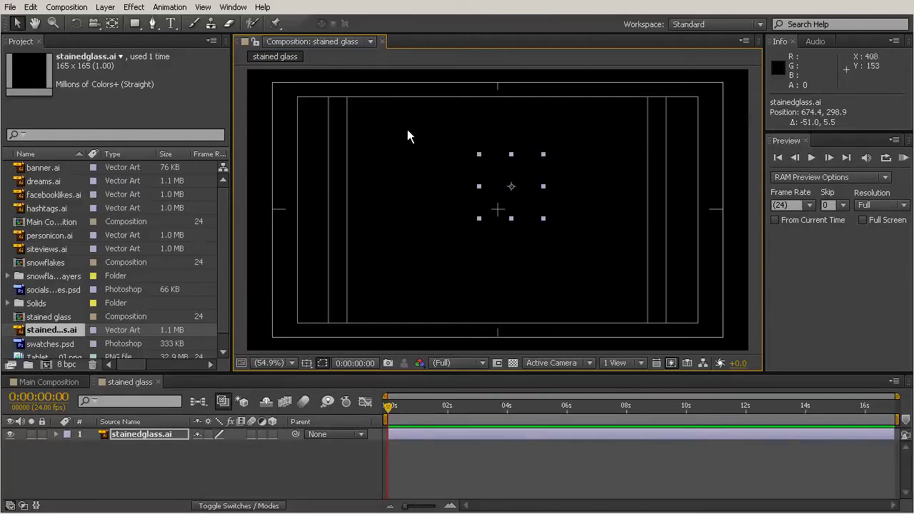
pyautogui.click(513, 363)
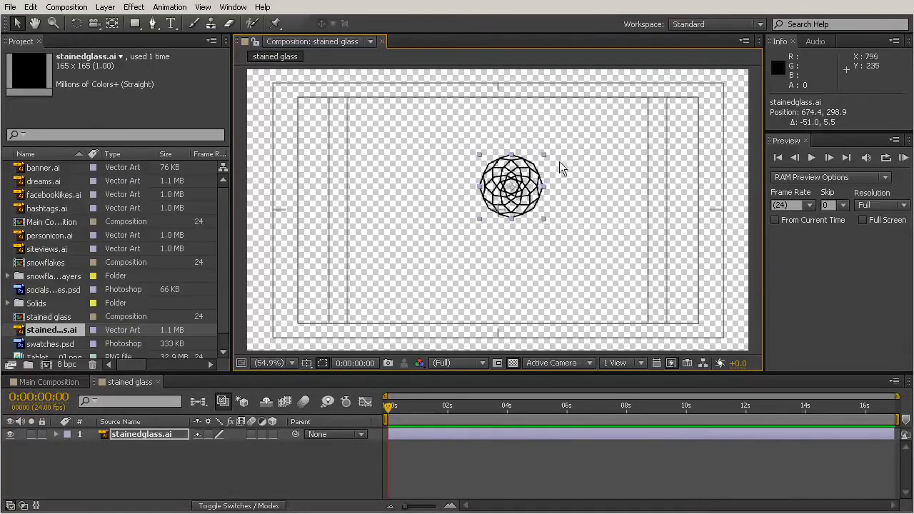
# Centre the stained-glass artwork in the comp and scale it up to about 144%
pyautogui.moveTo(529, 181); pyautogui.dragTo(516, 198)
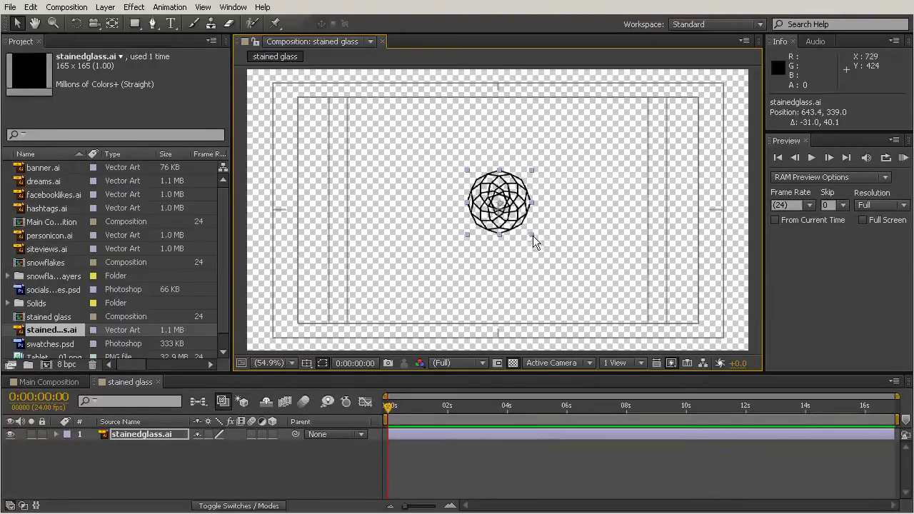
pyautogui.moveTo(531, 234)
pyautogui.mouseDown()
pyautogui.moveTo(571, 226)
pyautogui.moveTo(529, 250)
pyautogui.moveTo(586, 275)
pyautogui.moveTo(587, 286)
pyautogui.moveTo(554, 261)
pyautogui.moveTo(525, 266)
pyautogui.moveTo(534, 282)
pyautogui.moveTo(612, 281)
pyautogui.moveTo(616, 261)
pyautogui.moveTo(556, 288)
pyautogui.moveTo(573, 288)
pyautogui.moveTo(550, 262)
pyautogui.moveTo(543, 227)
pyautogui.moveTo(589, 281)
pyautogui.moveTo(593, 308)
pyautogui.moveTo(575, 301)
pyautogui.moveTo(580, 286)
pyautogui.moveTo(531, 250)
pyautogui.moveTo(662, 328)
pyautogui.moveTo(484, 235)
pyautogui.moveTo(619, 297)
pyautogui.moveTo(519, 253)
pyautogui.moveTo(587, 287)
pyautogui.moveTo(540, 257)
pyautogui.moveTo(545, 265)
pyautogui.mouseUp()
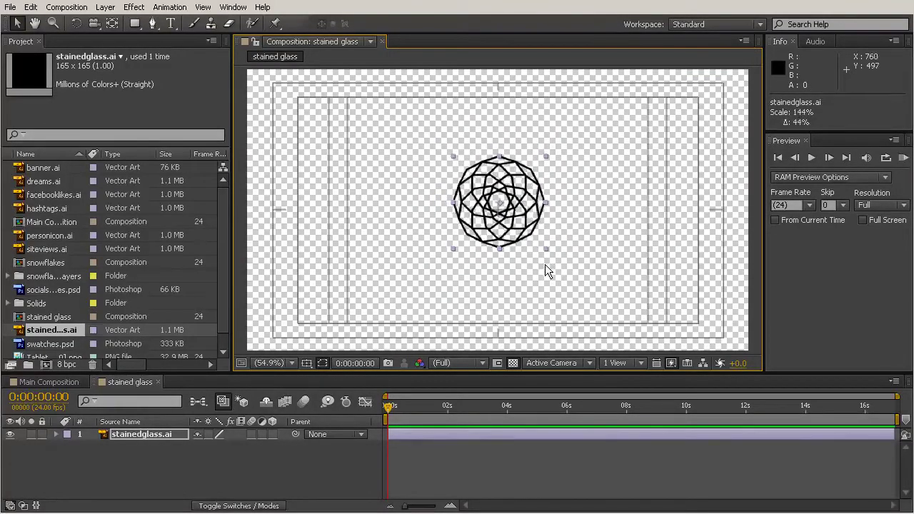
pyautogui.click(596, 247)
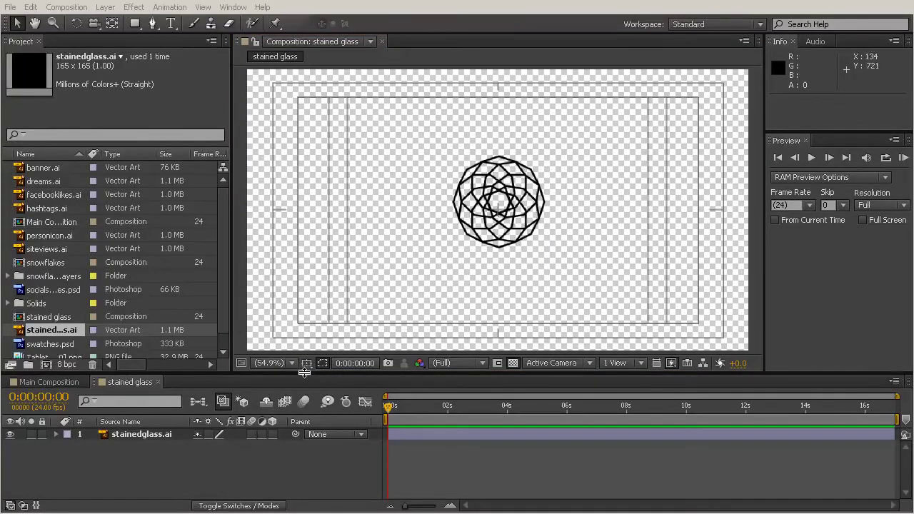
pyautogui.moveTo(305, 370); pyautogui.dragTo(305, 357)
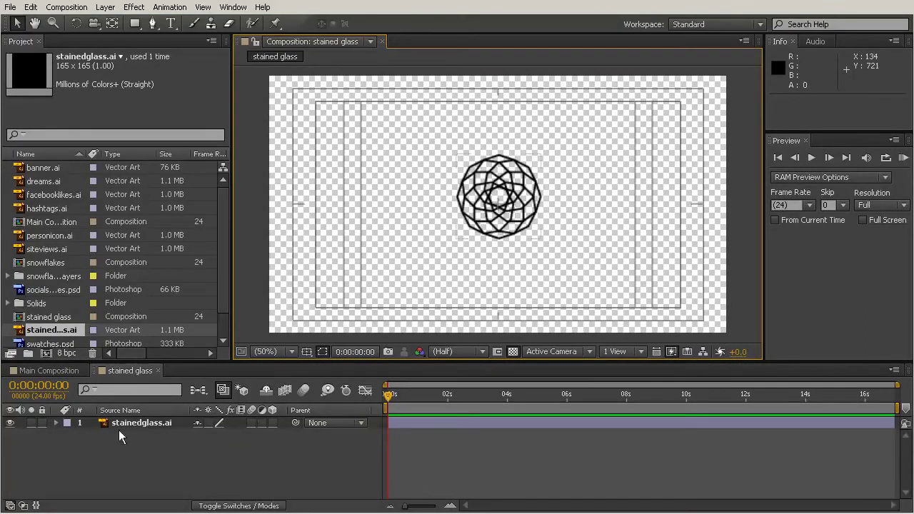
# Reveal the stained-glass layer's Transform properties and view the composition at 100%
pyautogui.click(56, 423)
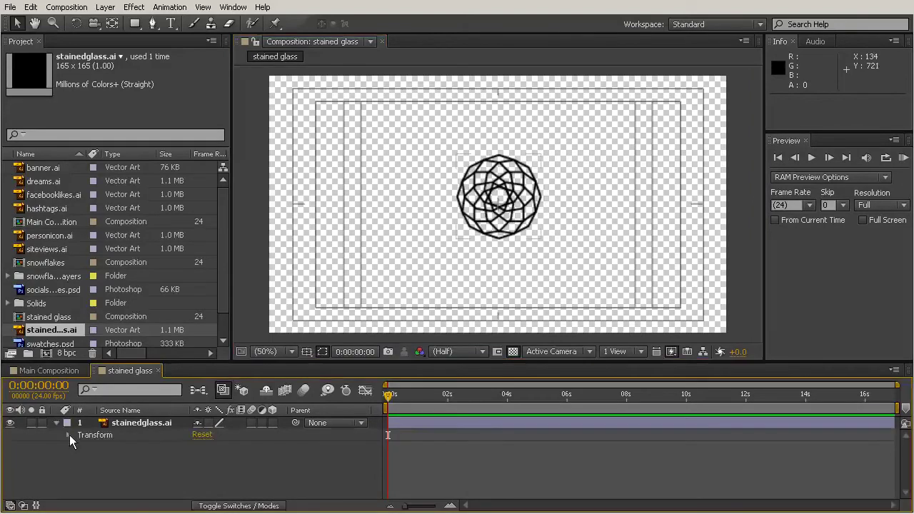
pyautogui.click(68, 435)
pyautogui.moveTo(221, 362); pyautogui.dragTo(221, 340)
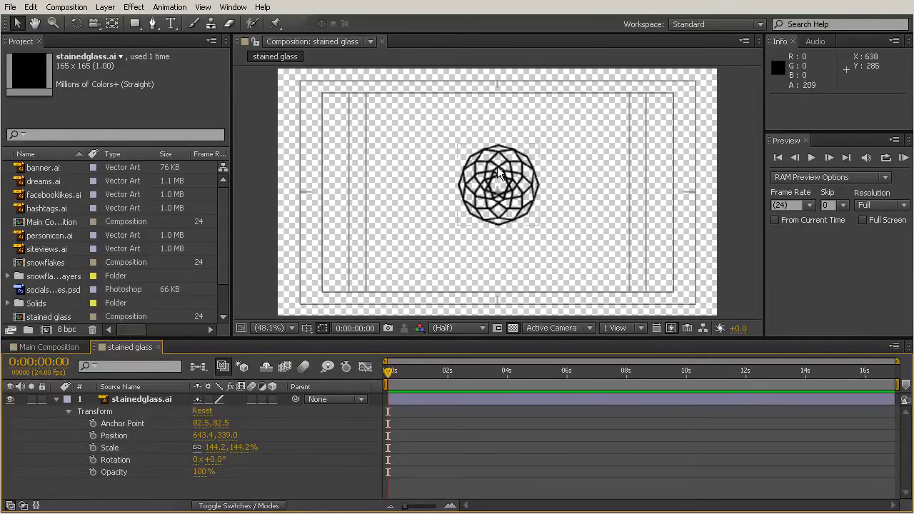
pyautogui.press('/')
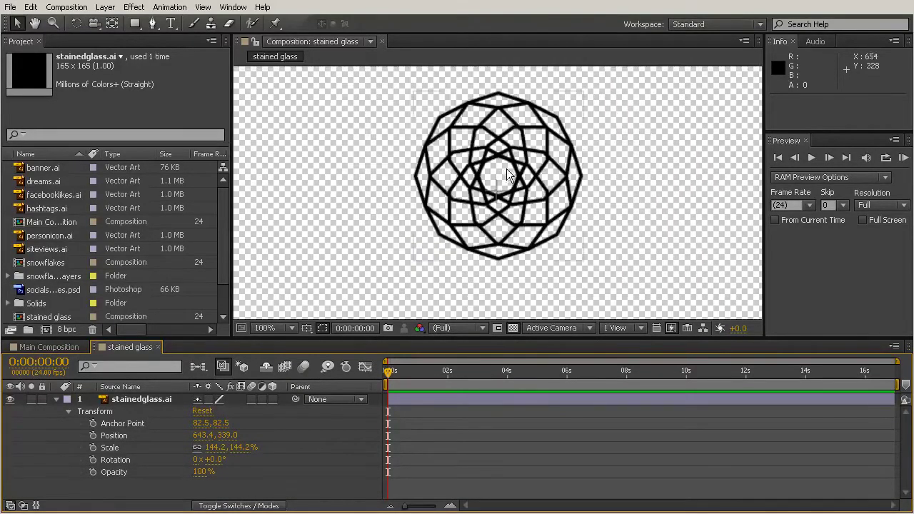
pyautogui.click(507, 174)
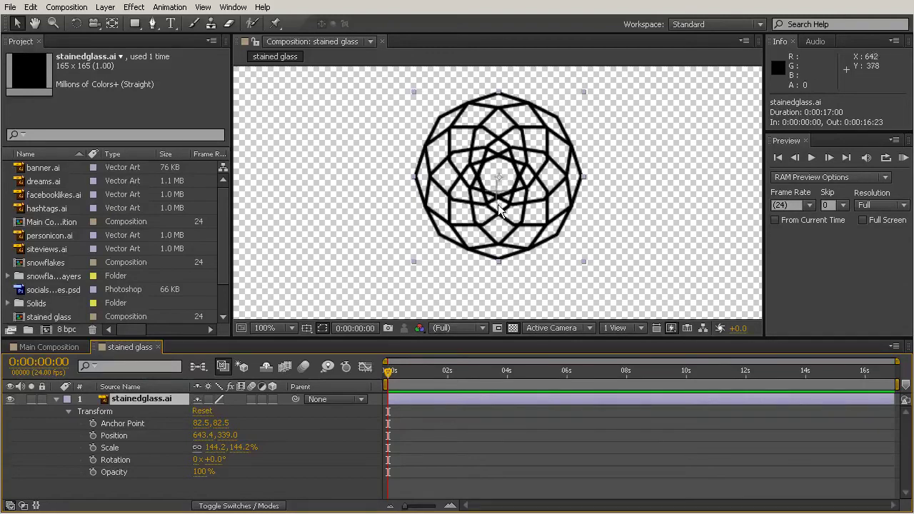
# Move the stained-glass layer left of centre to position 450.4, 373.0
pyautogui.click(306, 327)
pyautogui.click(408, 355)
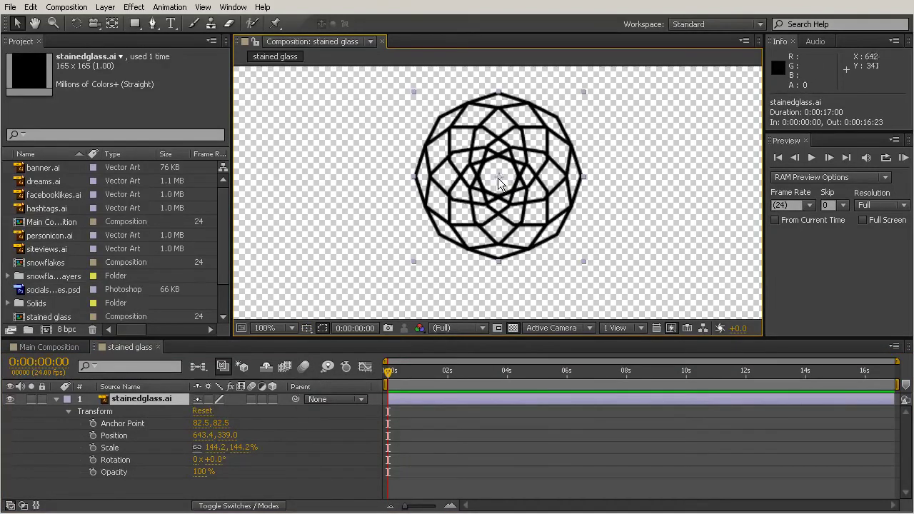
pyautogui.scroll(4, 498, 178)
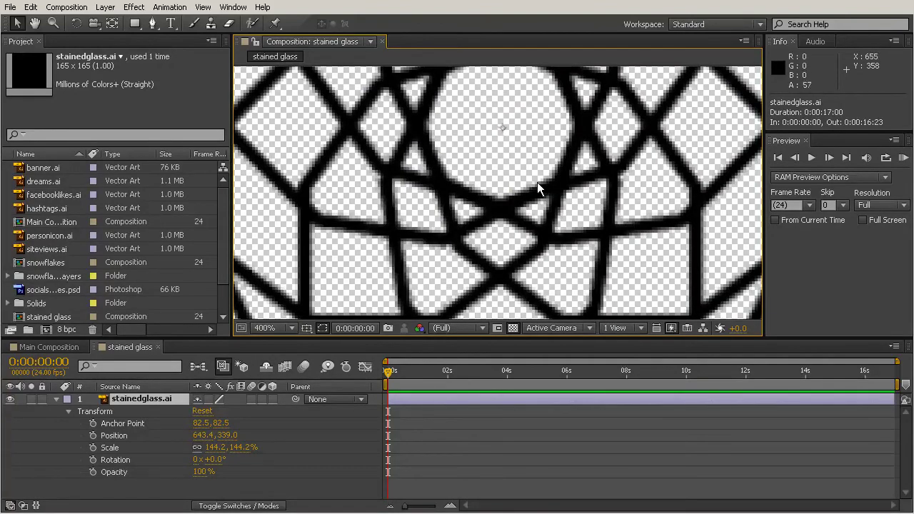
pyautogui.scroll(-2, 540, 180)
pyautogui.scroll(-2, 541, 180)
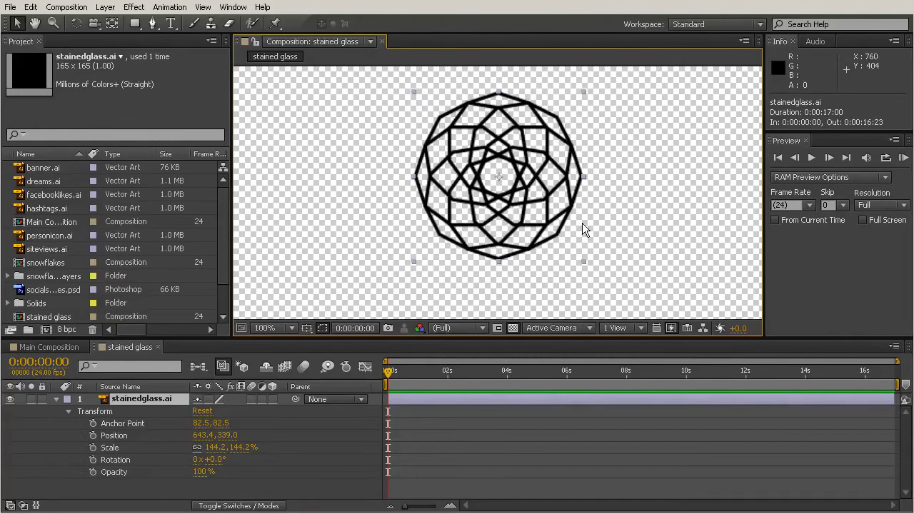
pyautogui.moveTo(529, 198)
pyautogui.mouseDown()
pyautogui.moveTo(433, 207)
pyautogui.moveTo(514, 232)
pyautogui.moveTo(555, 229)
pyautogui.moveTo(397, 225)
pyautogui.moveTo(462, 269)
pyautogui.moveTo(505, 183)
pyautogui.moveTo(504, 274)
pyautogui.moveTo(519, 227)
pyautogui.moveTo(378, 230)
pyautogui.moveTo(675, 218)
pyautogui.moveTo(360, 227)
pyautogui.moveTo(643, 226)
pyautogui.moveTo(368, 228)
pyautogui.moveTo(543, 227)
pyautogui.moveTo(380, 239)
pyautogui.mouseUp()
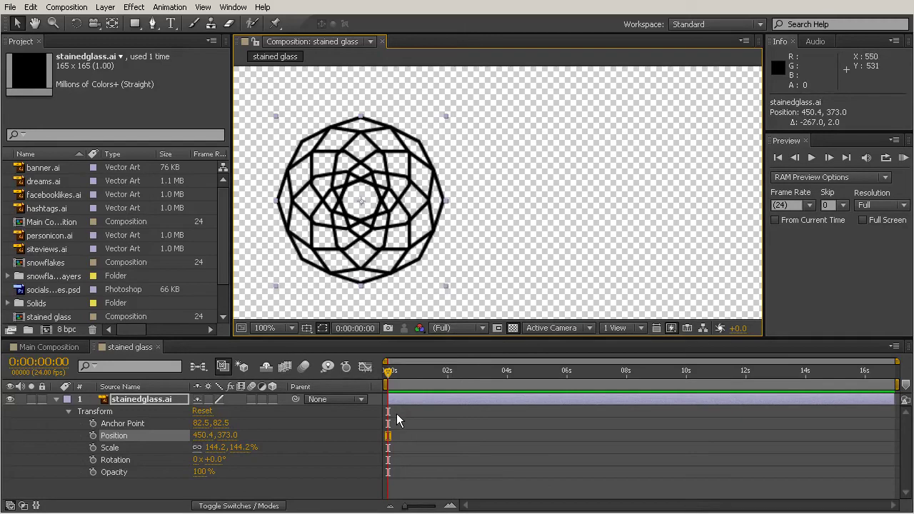
# Try a Position animation, moving the layer right at 1 second 12 frames
pyautogui.click(93, 436)
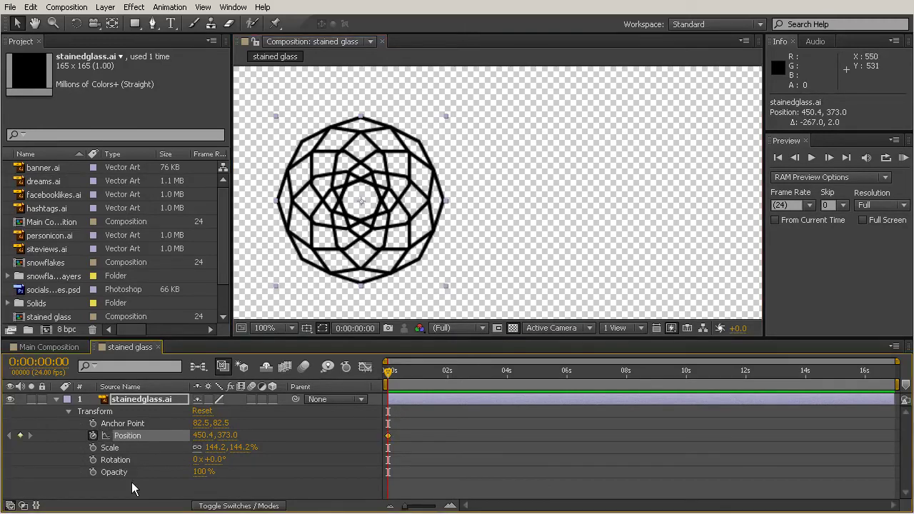
pyautogui.click(432, 371)
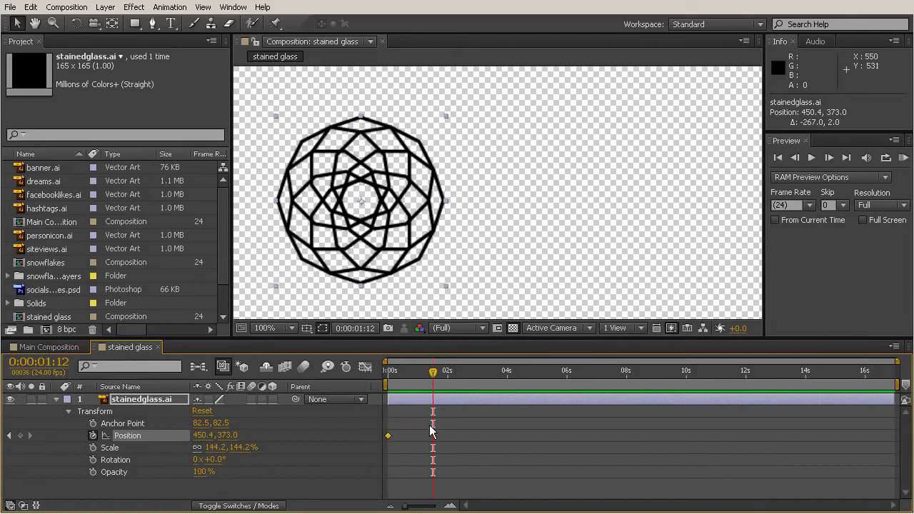
pyautogui.moveTo(380, 235); pyautogui.dragTo(621, 219)
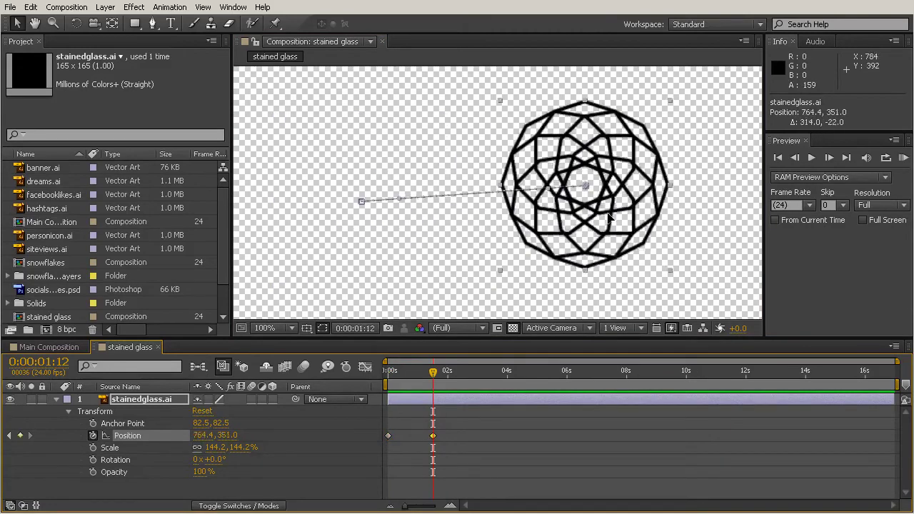
pyautogui.click(427, 372)
pyautogui.moveTo(427, 372)
pyautogui.mouseDown()
pyautogui.moveTo(405, 372)
pyautogui.moveTo(405, 382)
pyautogui.moveTo(386, 362)
pyautogui.mouseUp()
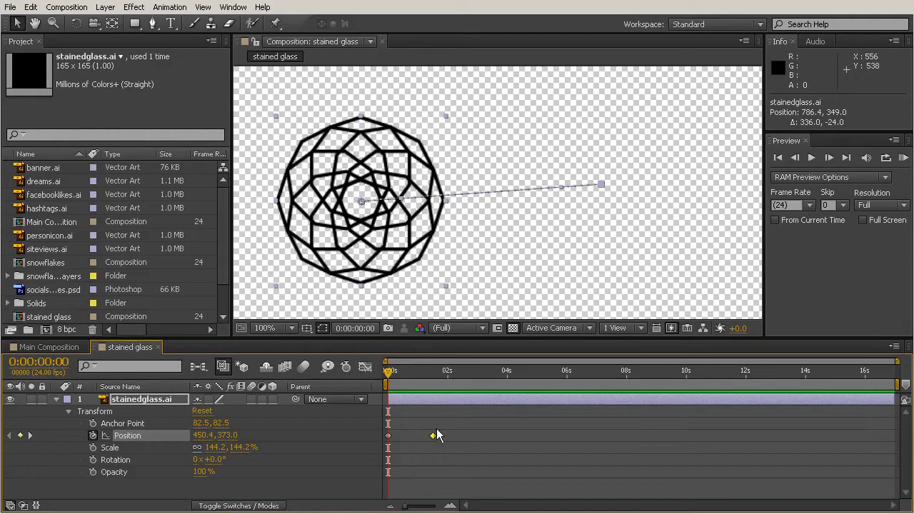
pyautogui.click(456, 457)
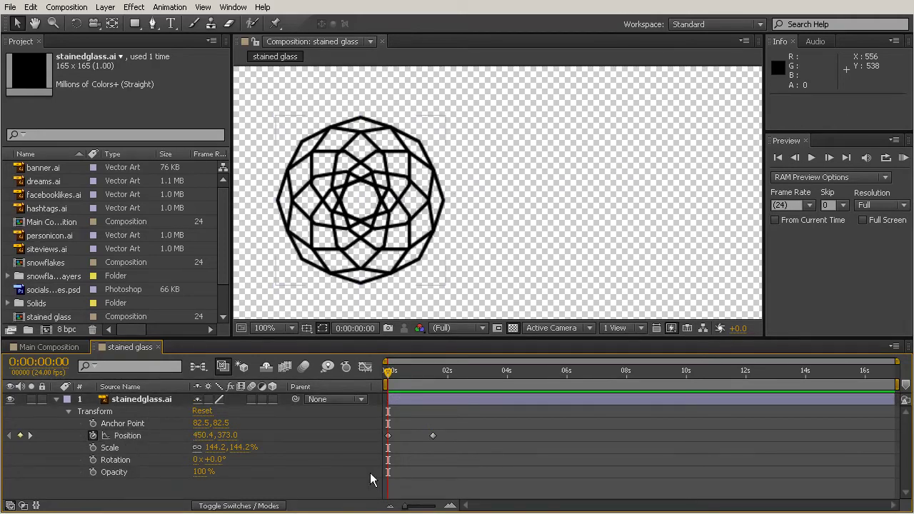
# Remove the position animation and move the graphic near centre at 629.4, 358.0
pyautogui.click(92, 435)
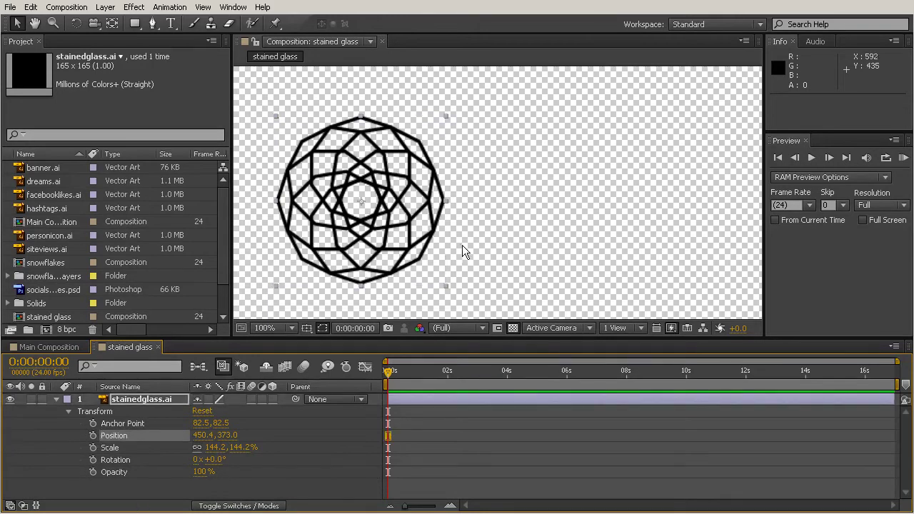
pyautogui.moveTo(396, 244); pyautogui.dragTo(521, 225)
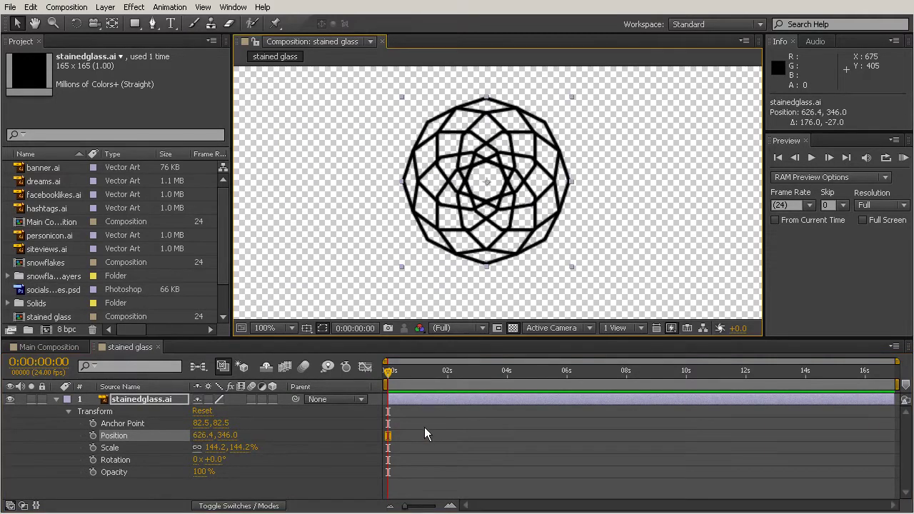
pyautogui.moveTo(534, 212)
pyautogui.mouseDown()
pyautogui.moveTo(553, 233)
pyautogui.moveTo(536, 220)
pyautogui.mouseUp()
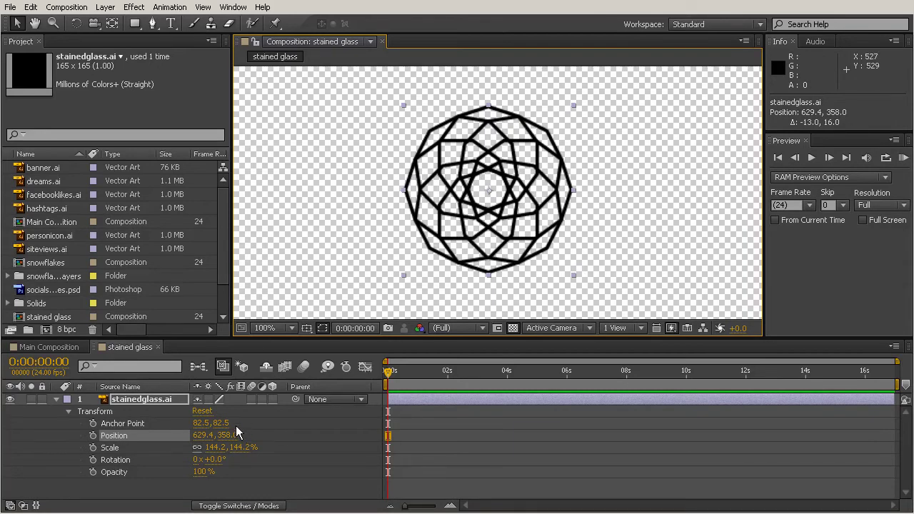
# Scrub the stained-glass layer's Anchor Point X to 201.5, giving anchor 201.5, 82.5
pyautogui.moveTo(202, 424)
pyautogui.mouseDown()
pyautogui.moveTo(324, 432)
pyautogui.moveTo(119, 413)
pyautogui.moveTo(228, 425)
pyautogui.moveTo(241, 435)
pyautogui.mouseUp()
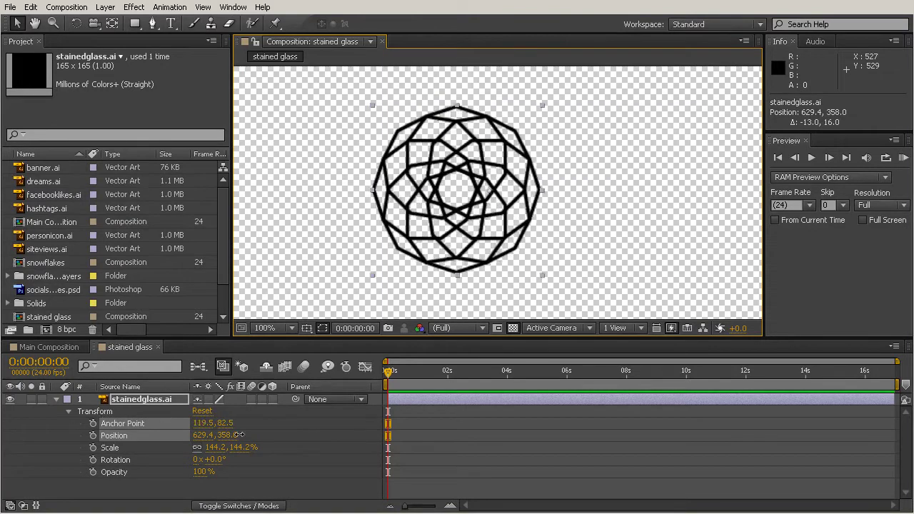
pyautogui.moveTo(241, 435)
pyautogui.mouseDown()
pyautogui.moveTo(79, 405)
pyautogui.moveTo(332, 438)
pyautogui.moveTo(96, 425)
pyautogui.moveTo(256, 435)
pyautogui.moveTo(222, 423)
pyautogui.moveTo(288, 427)
pyautogui.mouseUp()
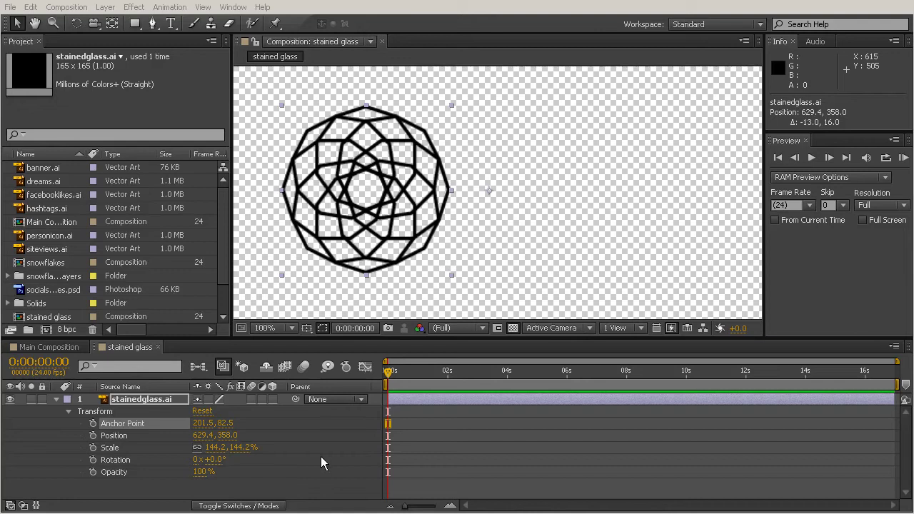
# Reset the layer's Transform to 640, 360 and rotate it to 70°
pyautogui.click(202, 412)
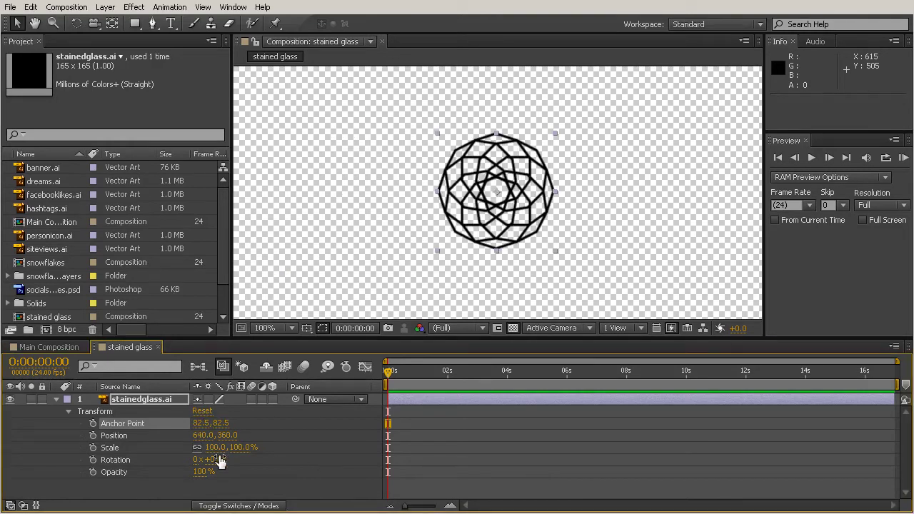
pyautogui.moveTo(214, 459)
pyautogui.mouseDown()
pyautogui.moveTo(308, 460)
pyautogui.moveTo(236, 472)
pyautogui.moveTo(223, 466)
pyautogui.mouseUp()
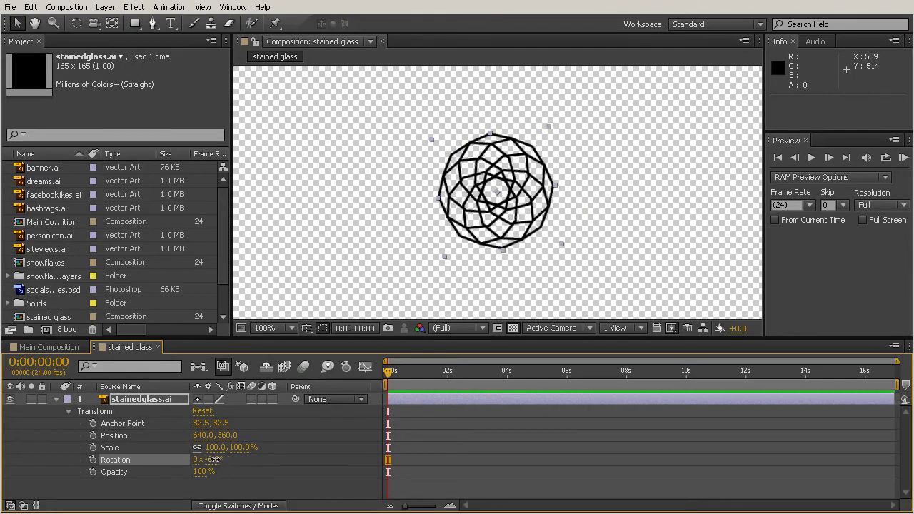
pyautogui.moveTo(215, 460)
pyautogui.mouseDown()
pyautogui.moveTo(319, 462)
pyautogui.moveTo(168, 450)
pyautogui.moveTo(271, 466)
pyautogui.mouseUp()
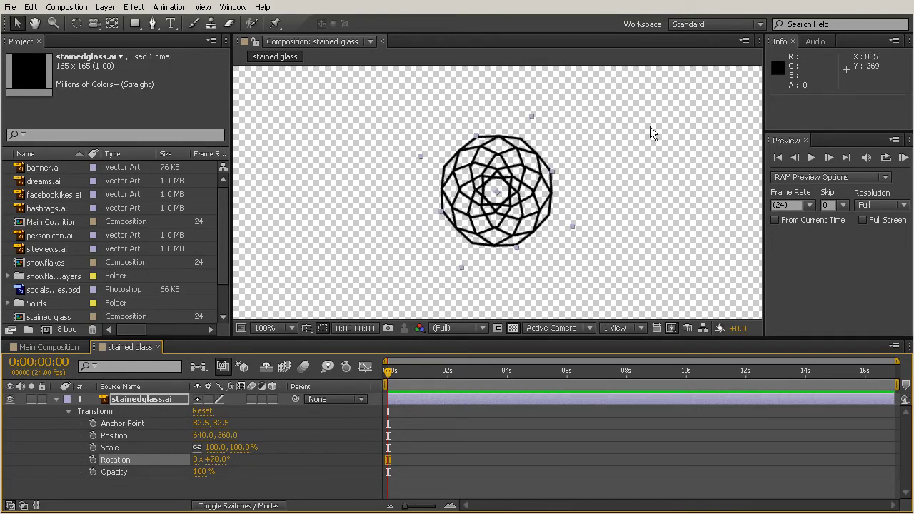
pyautogui.press(',')
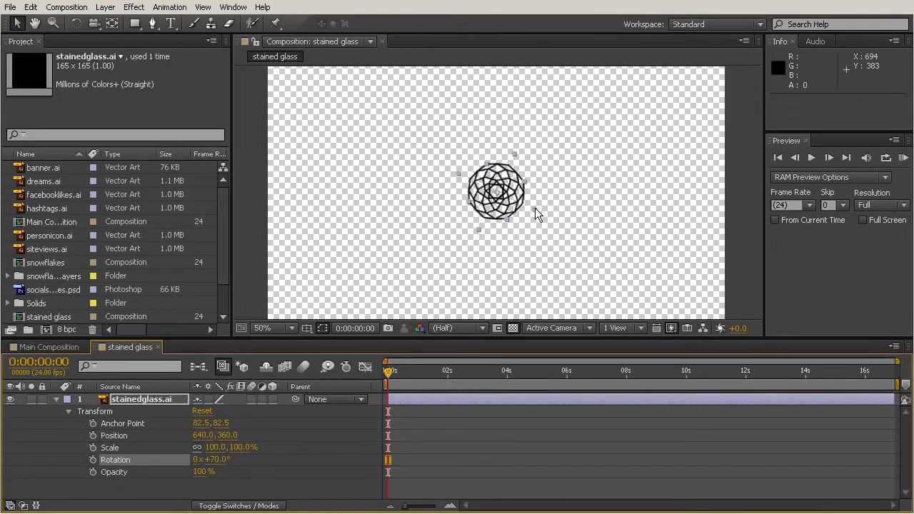
pyautogui.moveTo(522, 212)
pyautogui.mouseDown()
pyautogui.moveTo(520, 163)
pyautogui.moveTo(575, 175)
pyautogui.moveTo(457, 304)
pyautogui.mouseUp()
pyautogui.moveTo(456, 303); pyautogui.dragTo(396, 198)
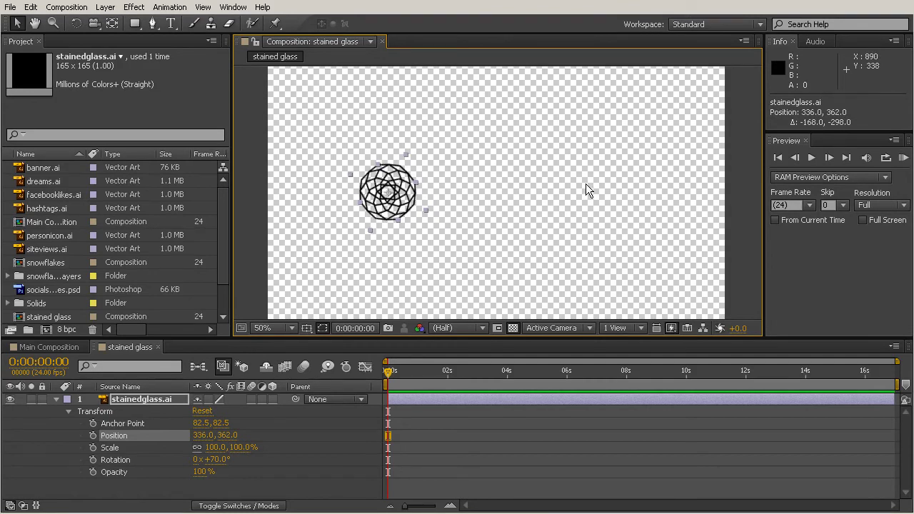
pyautogui.hotkey('ctrl', 'z')
pyautogui.hotkey('ctrl', 'z')
pyautogui.hotkey('ctrl', 'z')
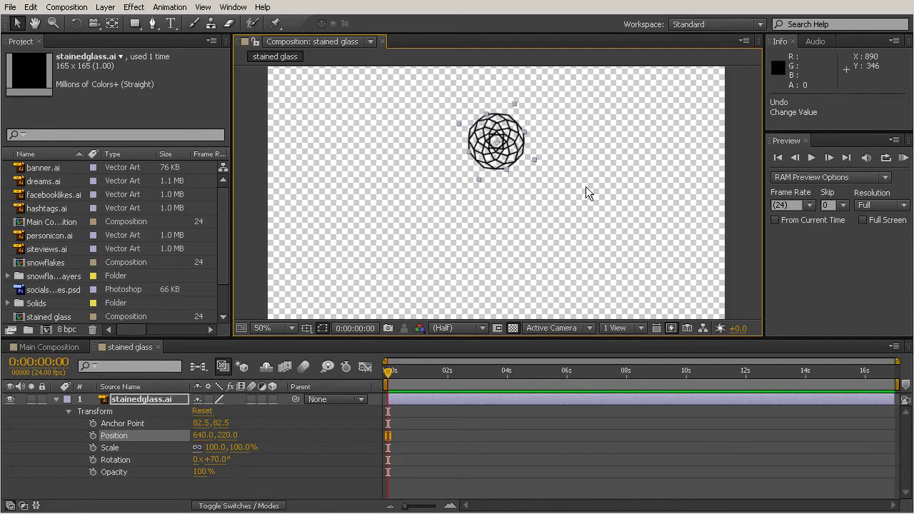
pyautogui.hotkey('ctrl', 'z')
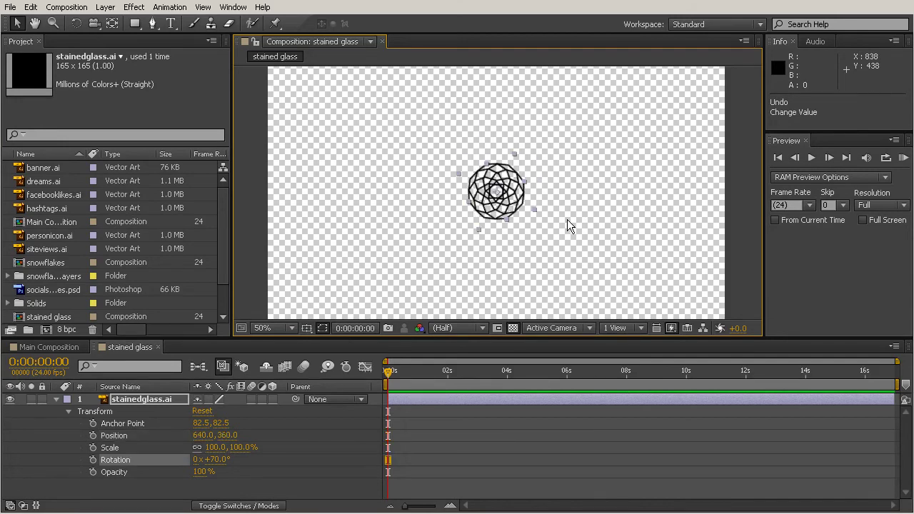
# Set Rotation back to 0 and offset Anchor Point X to 308.5
pyautogui.click(217, 459)
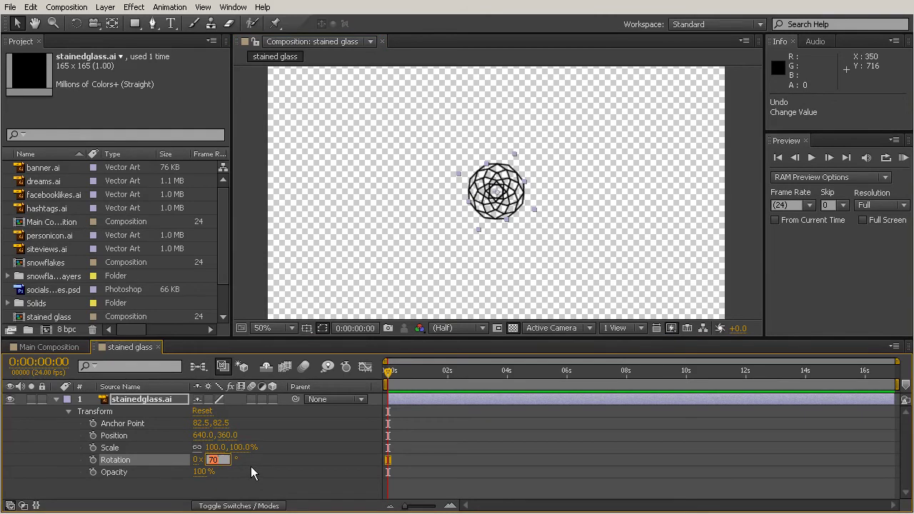
pyautogui.write('0')
pyautogui.click(253, 466)
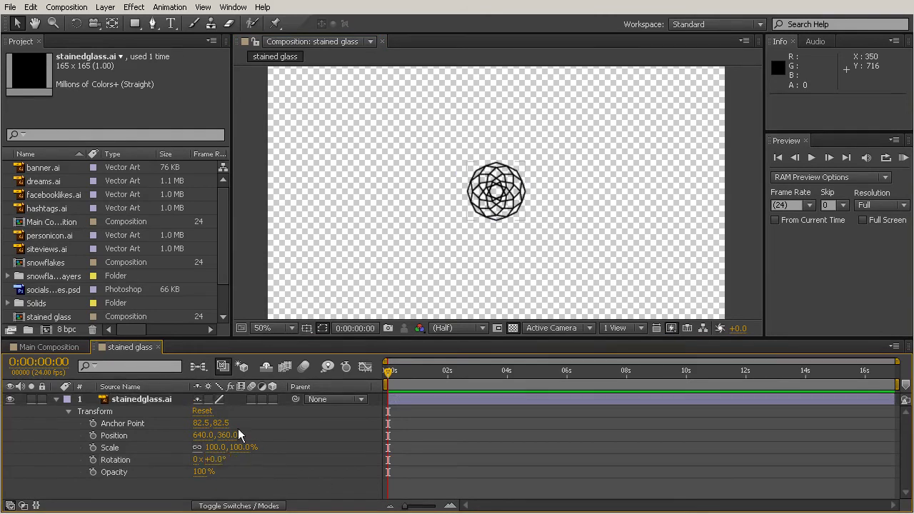
pyautogui.moveTo(201, 425); pyautogui.dragTo(391, 451)
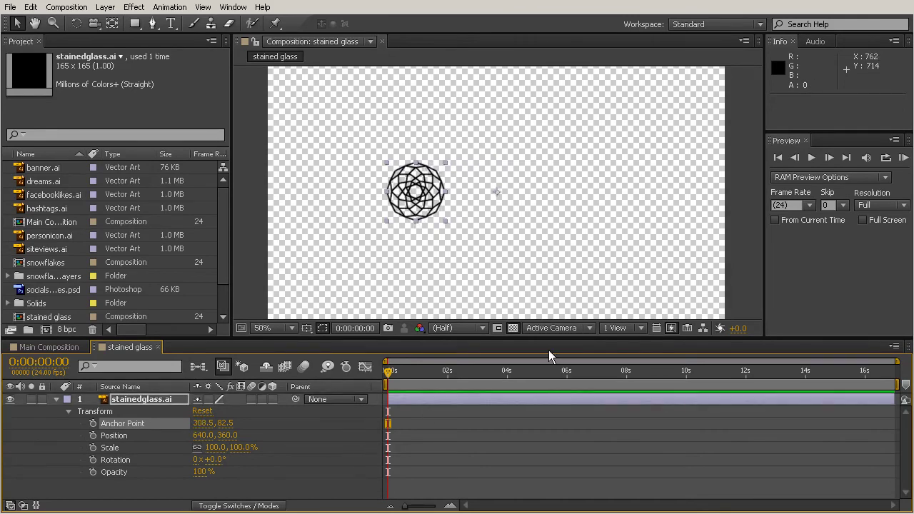
# Swing the layer to 190° around its offset anchor and reposition it to 632, 436
pyautogui.moveTo(214, 459)
pyautogui.mouseDown()
pyautogui.moveTo(321, 473)
pyautogui.moveTo(573, 465)
pyautogui.mouseUp()
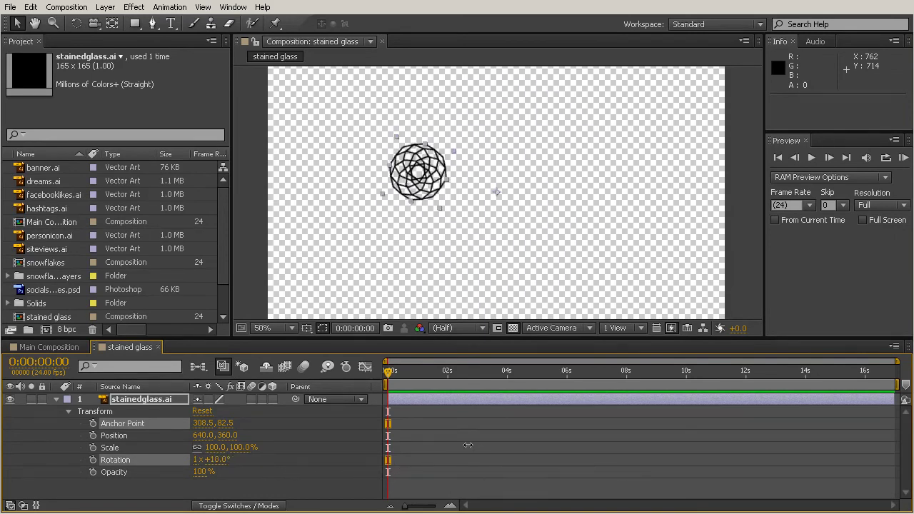
pyautogui.moveTo(574, 464)
pyautogui.mouseDown()
pyautogui.moveTo(400, 441)
pyautogui.moveTo(215, 437)
pyautogui.moveTo(514, 466)
pyautogui.moveTo(352, 456)
pyautogui.mouseUp()
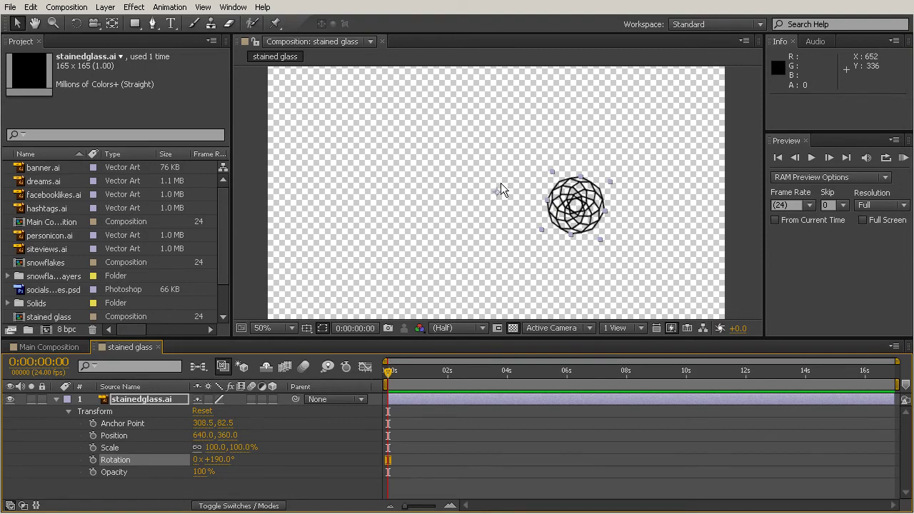
pyautogui.moveTo(501, 194)
pyautogui.mouseDown()
pyautogui.moveTo(417, 131)
pyautogui.moveTo(495, 223)
pyautogui.mouseUp()
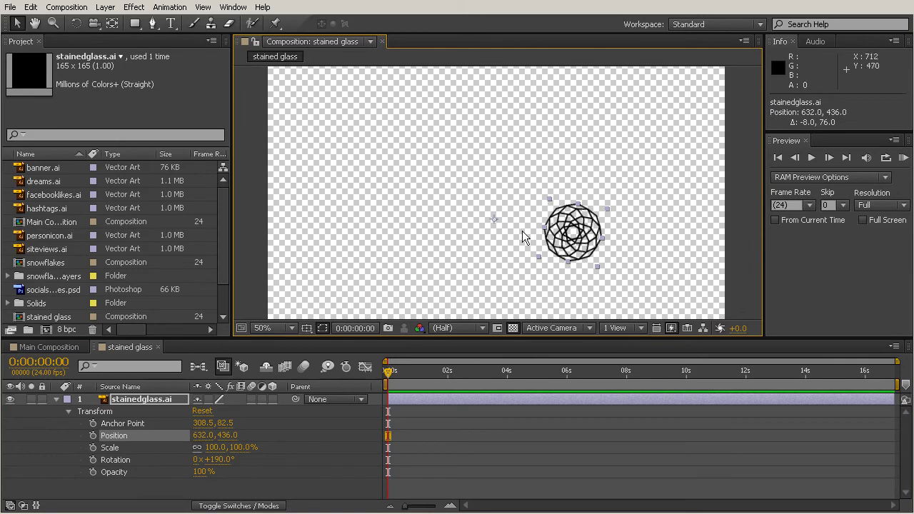
# Move the anchor point to the graphic's corner (166.6, 164.4) and spin rotation to 1x+15°
pyautogui.click(112, 25)
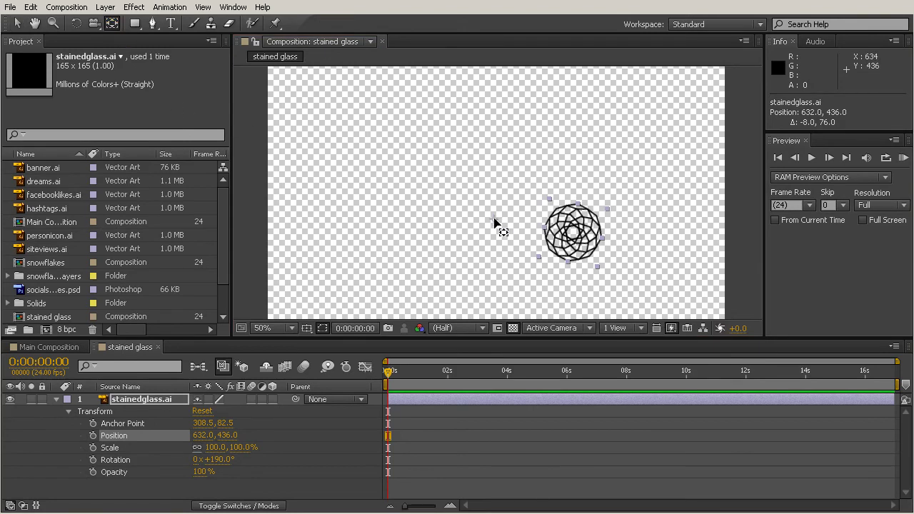
pyautogui.moveTo(494, 224); pyautogui.dragTo(542, 184)
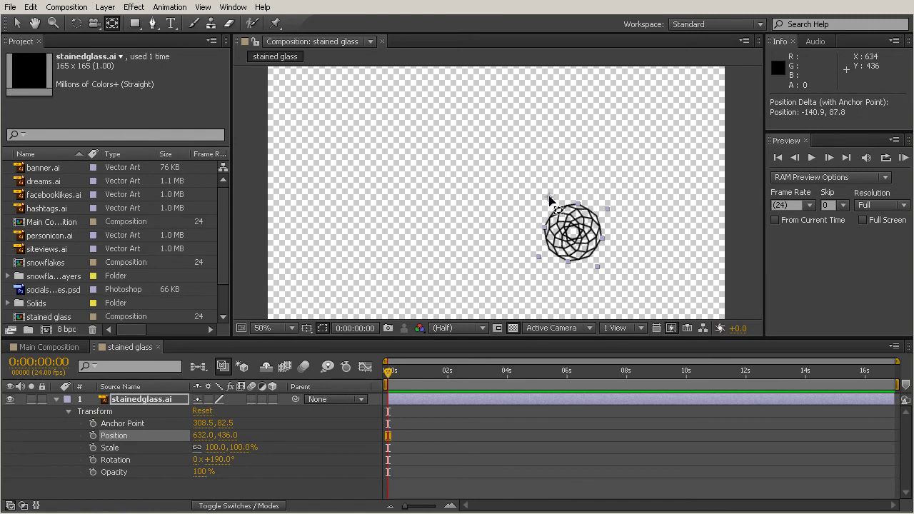
pyautogui.moveTo(549, 201); pyautogui.dragTo(549, 199)
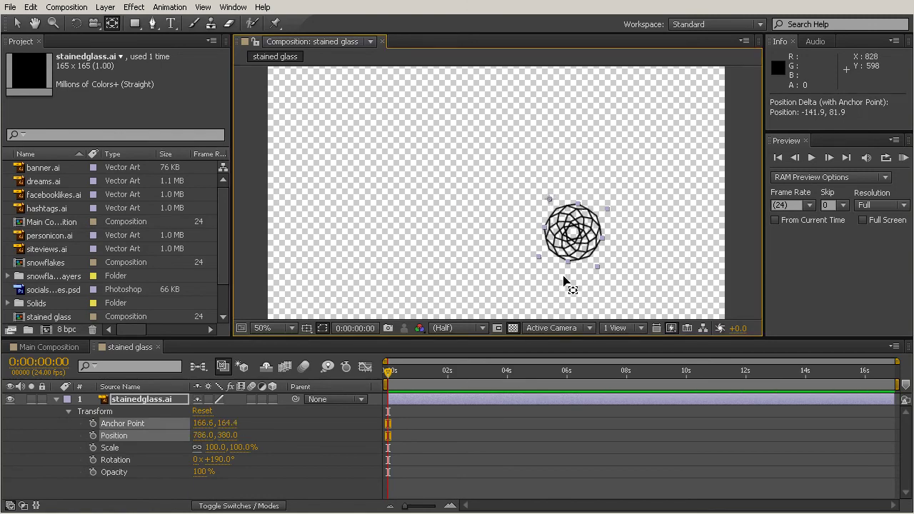
pyautogui.moveTo(223, 467)
pyautogui.mouseDown()
pyautogui.moveTo(638, 490)
pyautogui.moveTo(152, 447)
pyautogui.moveTo(454, 470)
pyautogui.mouseUp()
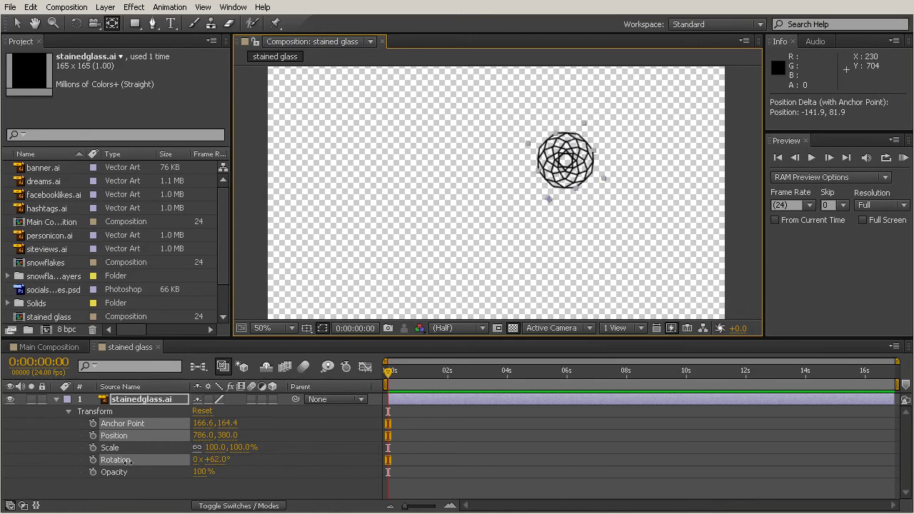
pyautogui.moveTo(454, 469)
pyautogui.mouseDown()
pyautogui.moveTo(714, 458)
pyautogui.moveTo(259, 447)
pyautogui.mouseUp()
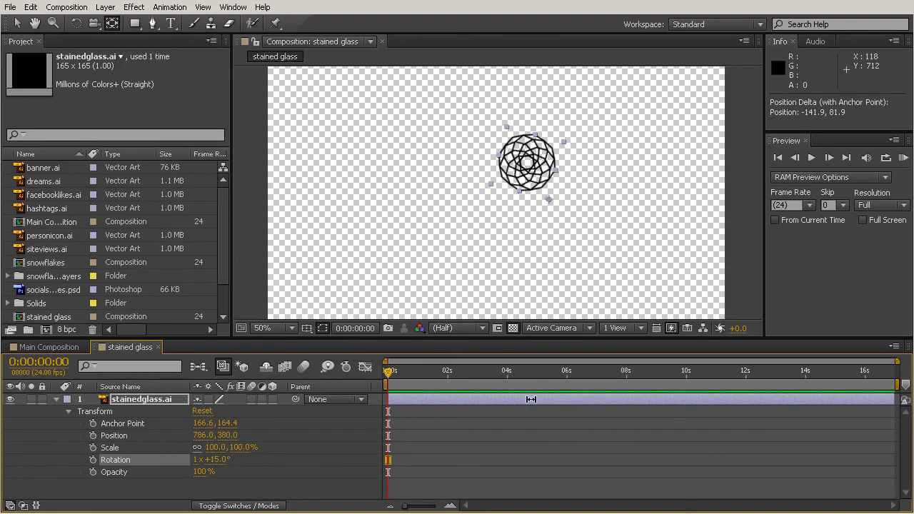
# Overlay title/action safe guides on the stained-glass composition
pyautogui.click(306, 327)
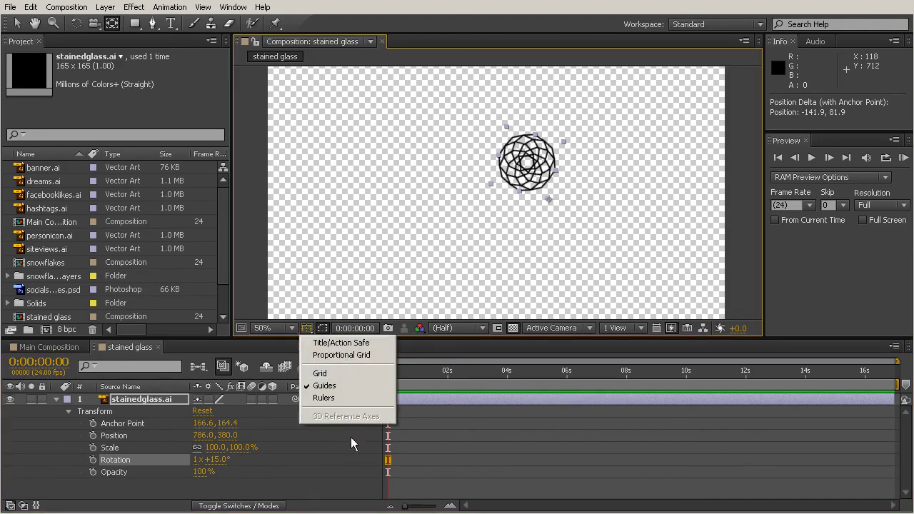
pyautogui.click(334, 347)
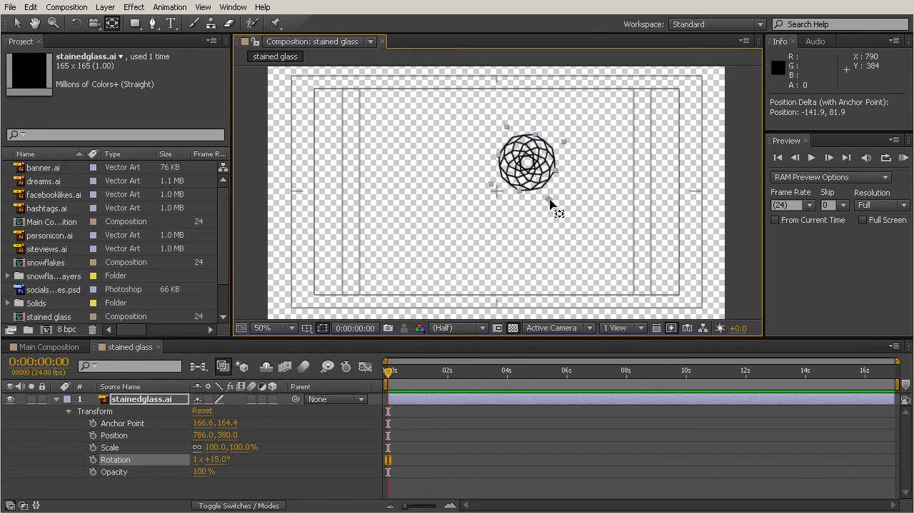
pyautogui.click(17, 23)
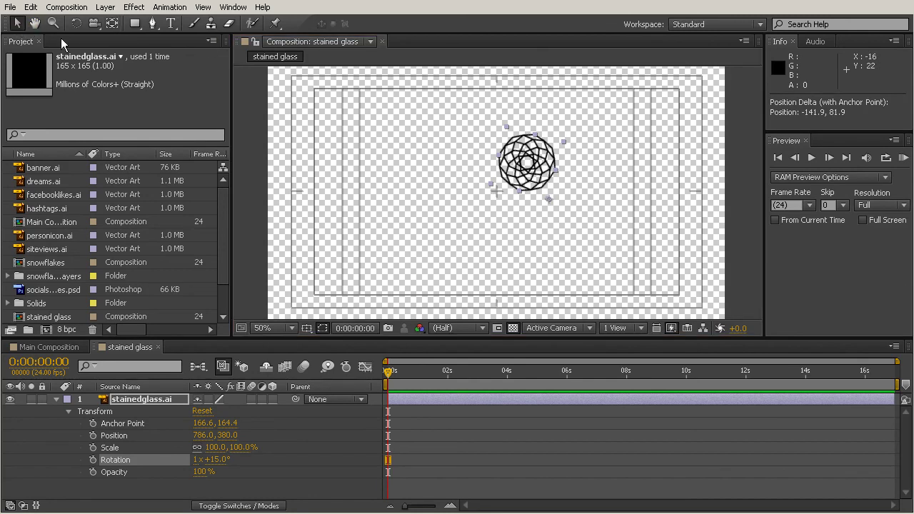
# Snap the layer to position 642, 358 at comp centre and orbit it to 2x+98°
pyautogui.moveTo(492, 163)
pyautogui.mouseDown()
pyautogui.moveTo(402, 129)
pyautogui.moveTo(467, 140)
pyautogui.mouseUp()
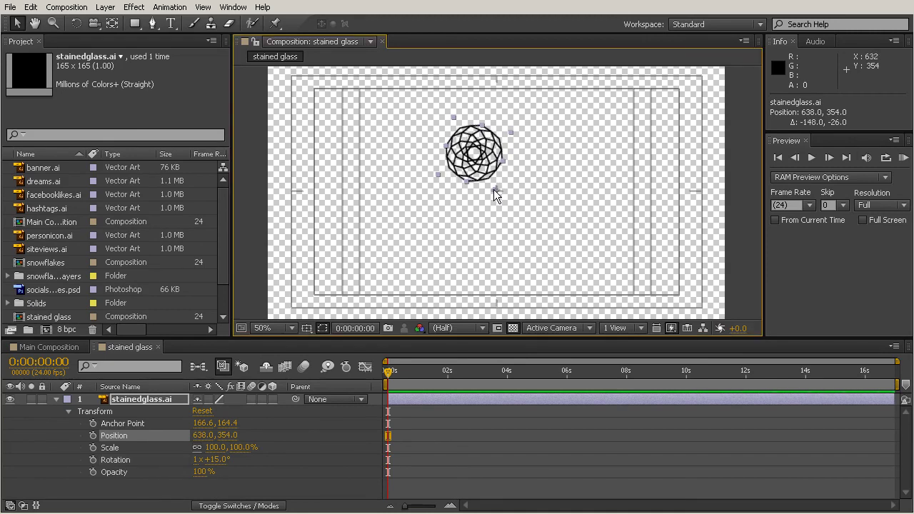
pyautogui.moveTo(484, 158); pyautogui.dragTo(486, 160)
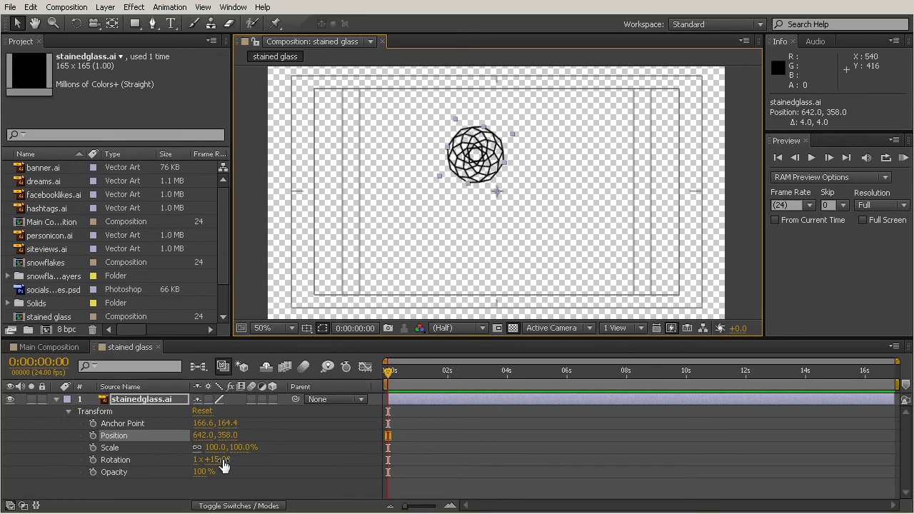
pyautogui.moveTo(224, 465)
pyautogui.mouseDown()
pyautogui.moveTo(566, 445)
pyautogui.moveTo(811, 495)
pyautogui.moveTo(622, 510)
pyautogui.moveTo(729, 491)
pyautogui.moveTo(556, 477)
pyautogui.moveTo(560, 484)
pyautogui.mouseUp()
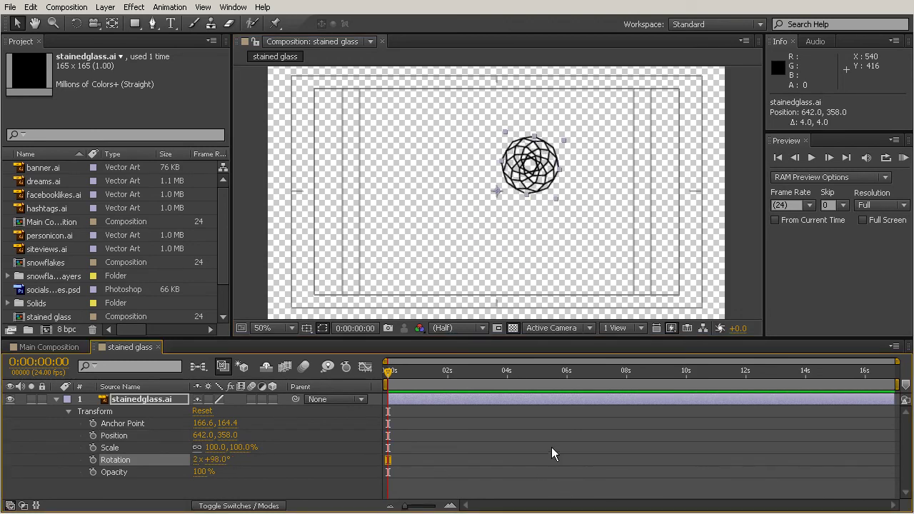